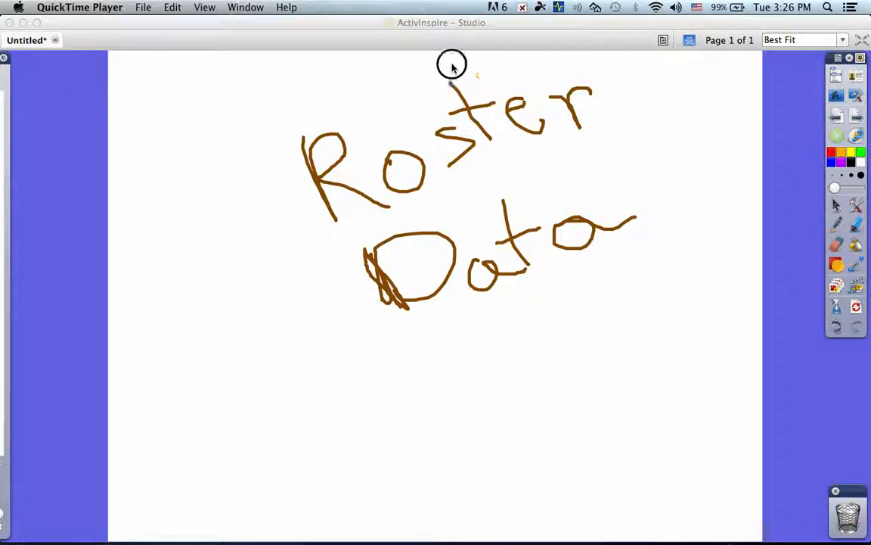
# Open the side browser panel and switch it to the Voting Browser.
pyautogui.click(4, 78)
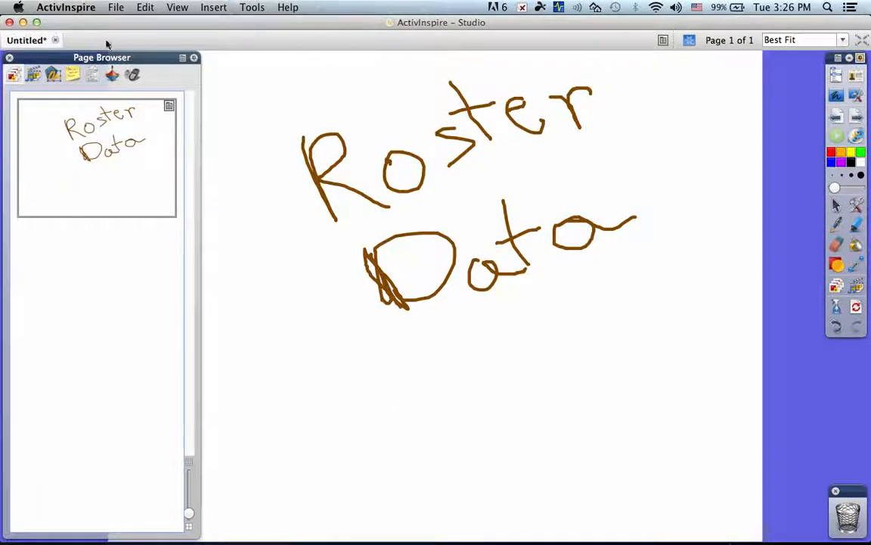
pyautogui.click(177, 7)
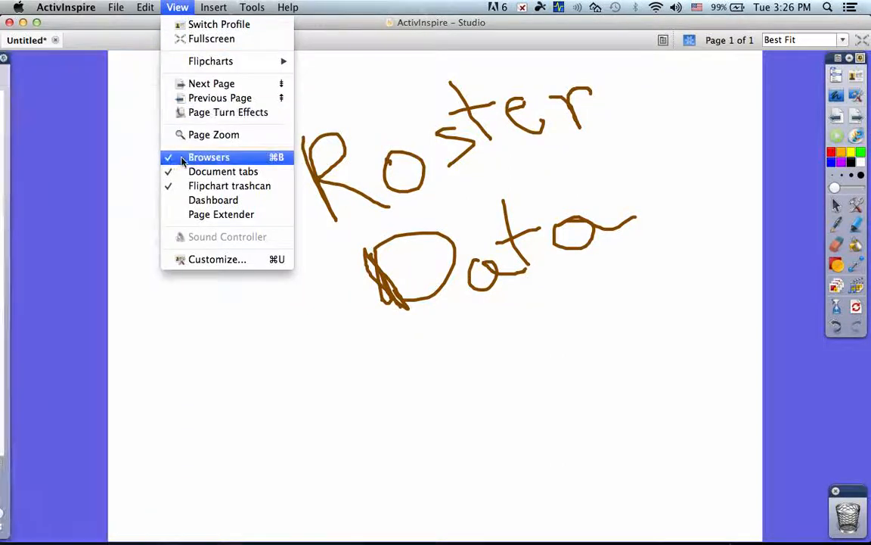
pyautogui.click(5, 87)
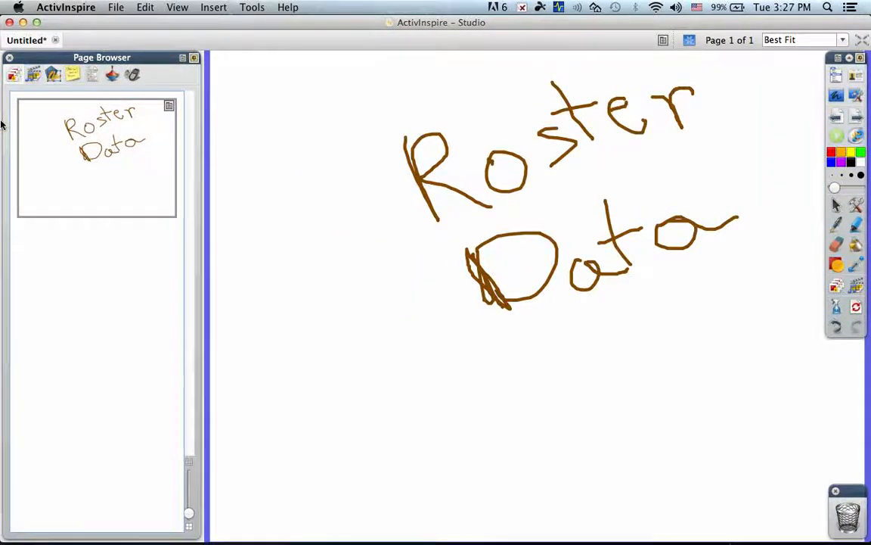
pyautogui.click(130, 74)
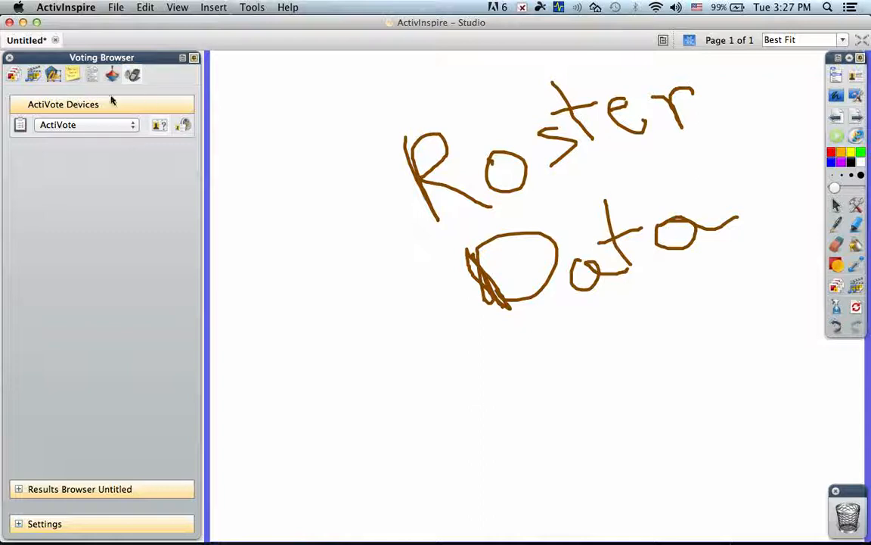
# Open the dialog for assigning students to voting devices and reposition it.
pyautogui.click(158, 126)
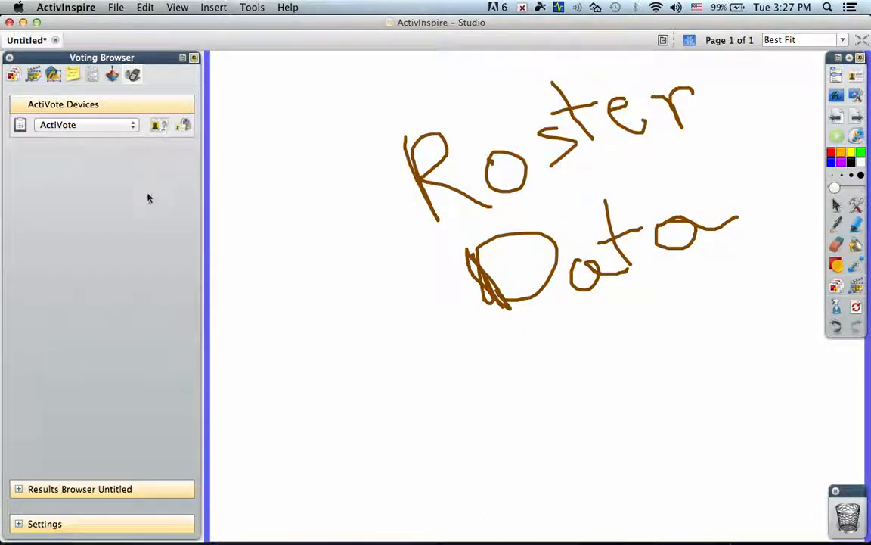
pyautogui.click(186, 126)
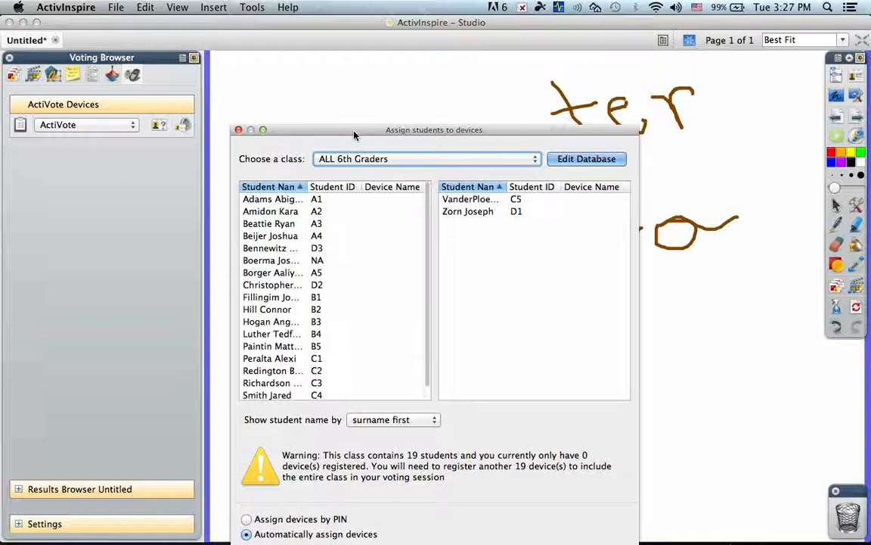
pyautogui.moveTo(354, 135); pyautogui.dragTo(359, 97)
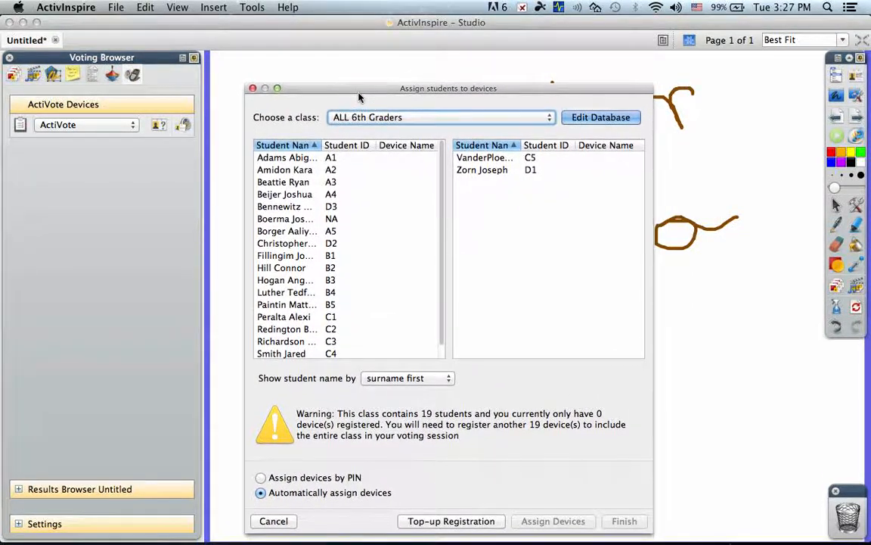
# Check the available classes, keep ALL 6th Graders, and open the Edit Database dialog.
pyautogui.click(550, 119)
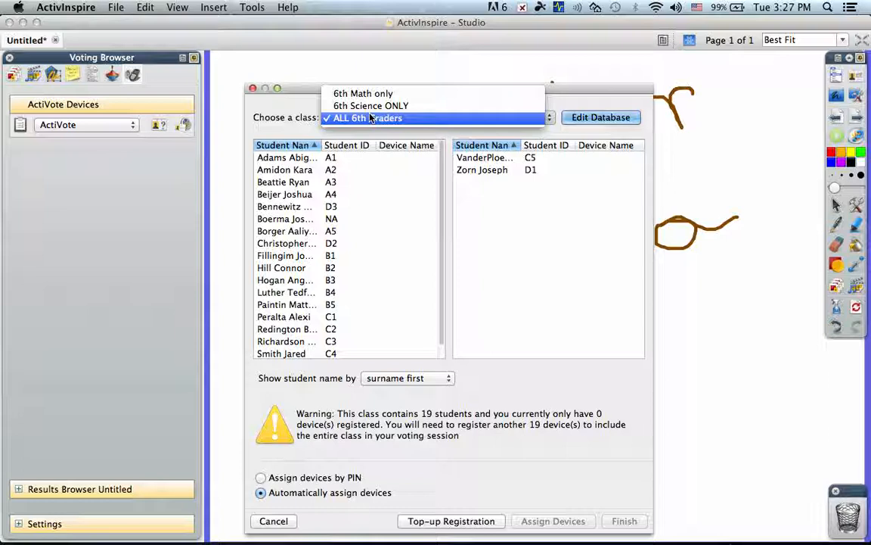
pyautogui.click(599, 113)
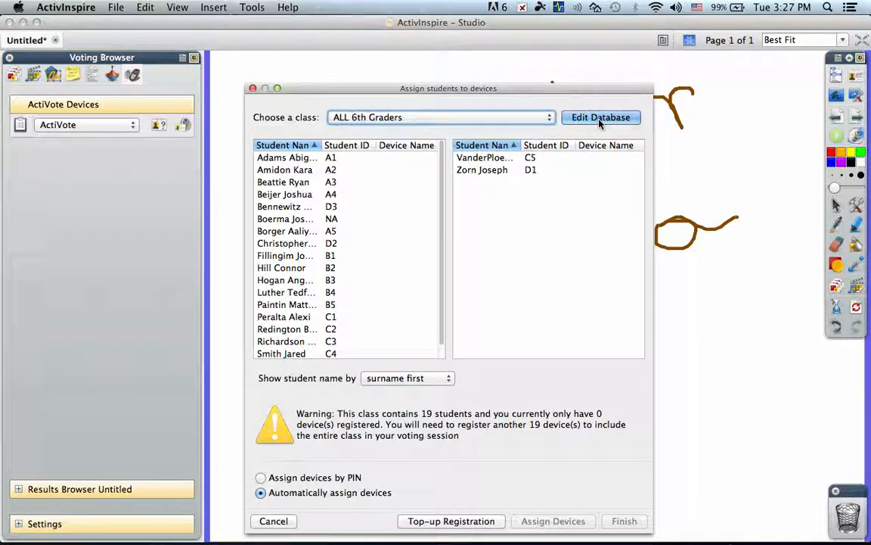
pyautogui.click(600, 121)
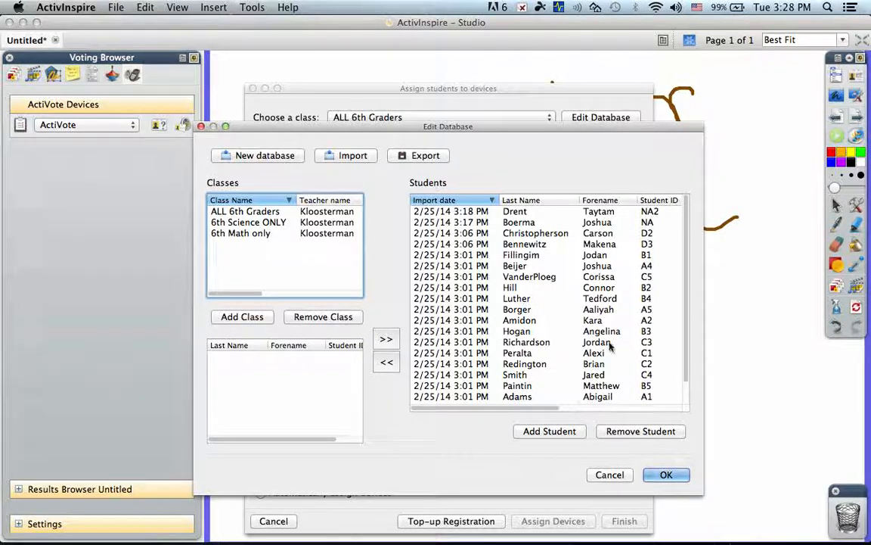
# Start a new student record and enter the student's last name and forename.
pyautogui.scroll(-2, 568, 255)
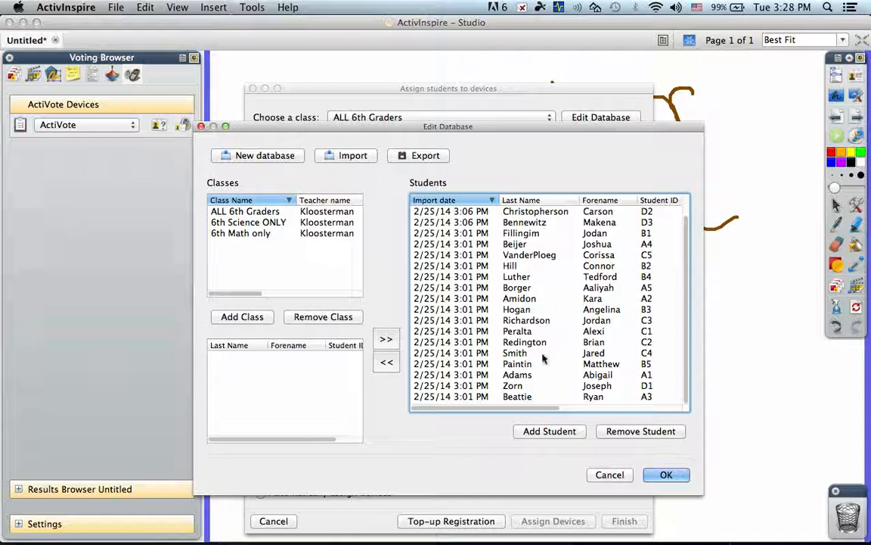
pyautogui.scroll(2, 543, 382)
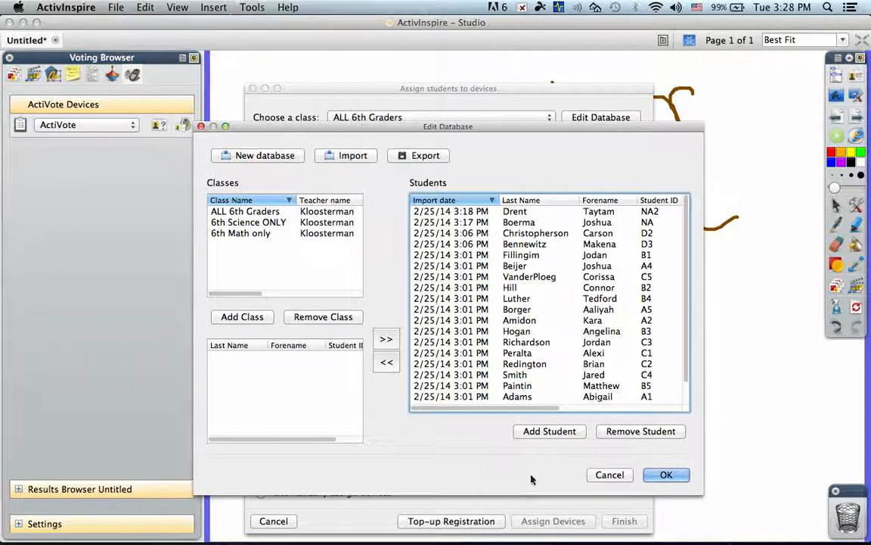
pyautogui.click(542, 433)
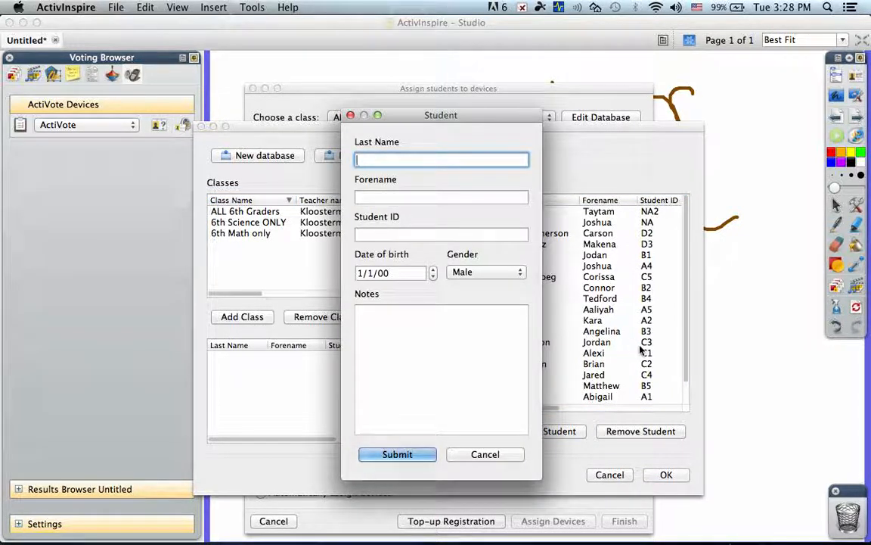
pyautogui.write('ERL')
pyautogui.press('BackSpace')
pyautogui.press('BackSpace')
pyautogui.press('BackSpace')
pyautogui.press('Tab')
pyautogui.write('Erin')
pyautogui.press('Tab')
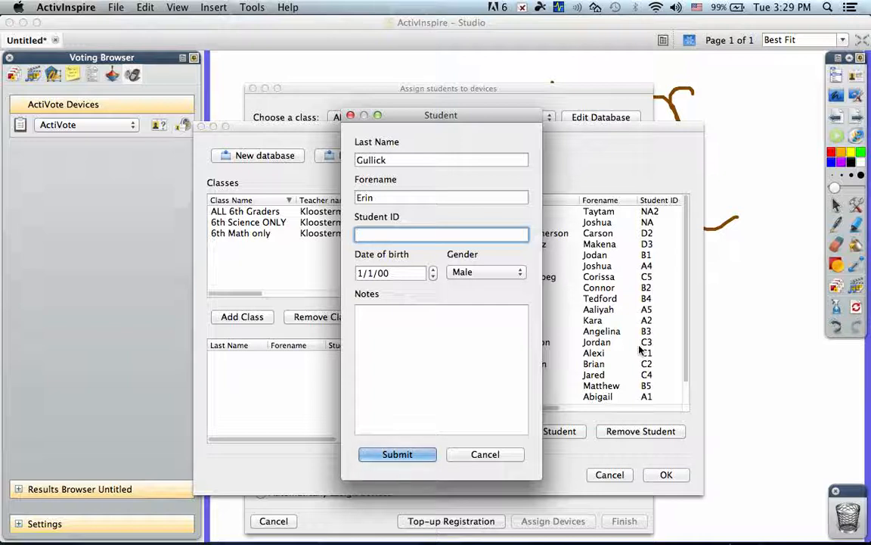
# Enter the student ID, set the gender to Female, and submit the new student record.
pyautogui.write('A')
pyautogui.click(498, 271)
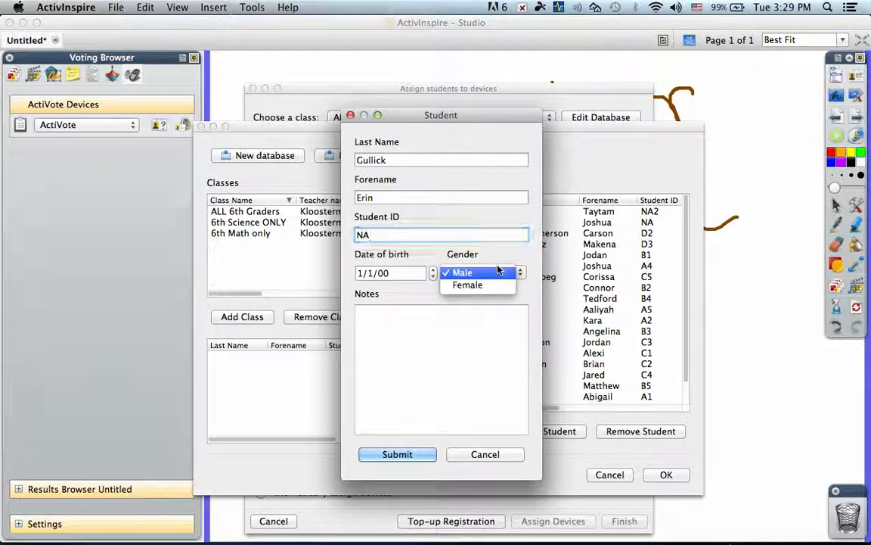
pyautogui.click(469, 295)
pyautogui.click(369, 235)
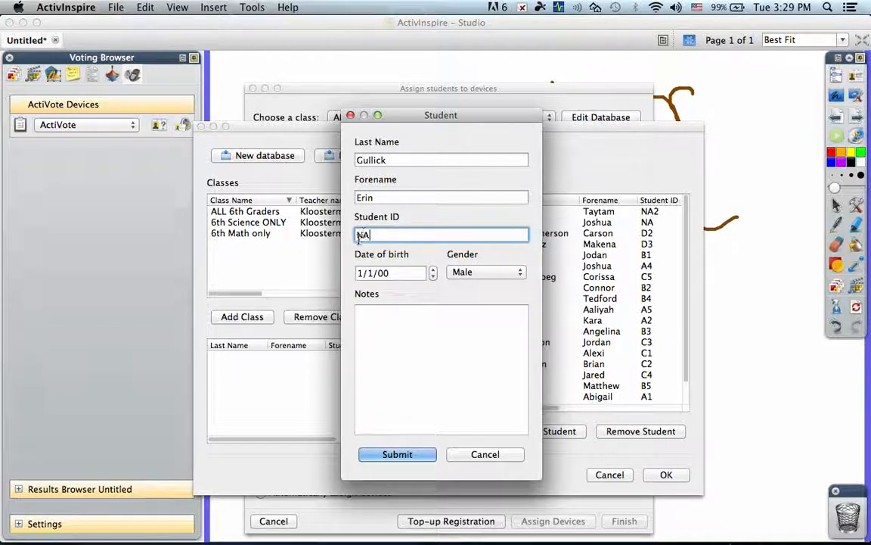
pyautogui.write('3')
pyautogui.click(390, 458)
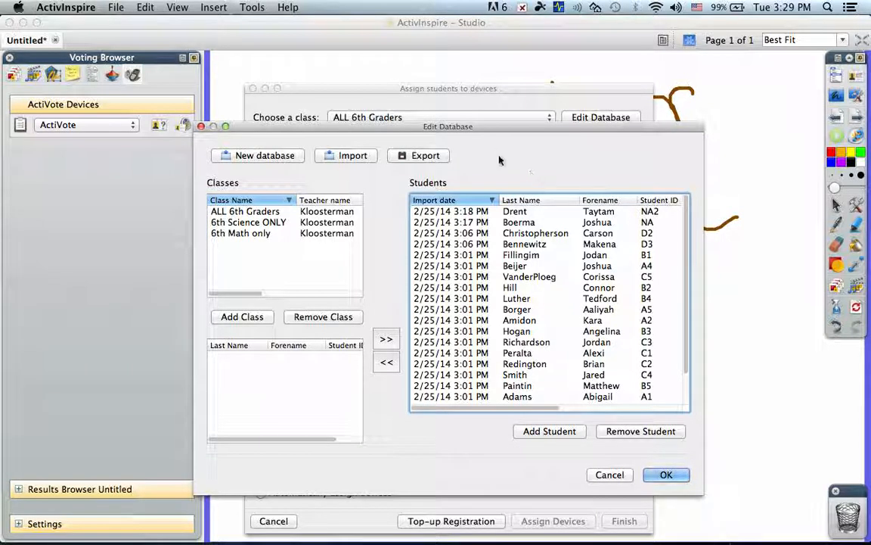
# Start a second new student record and enter that student's last name.
pyautogui.click(544, 432)
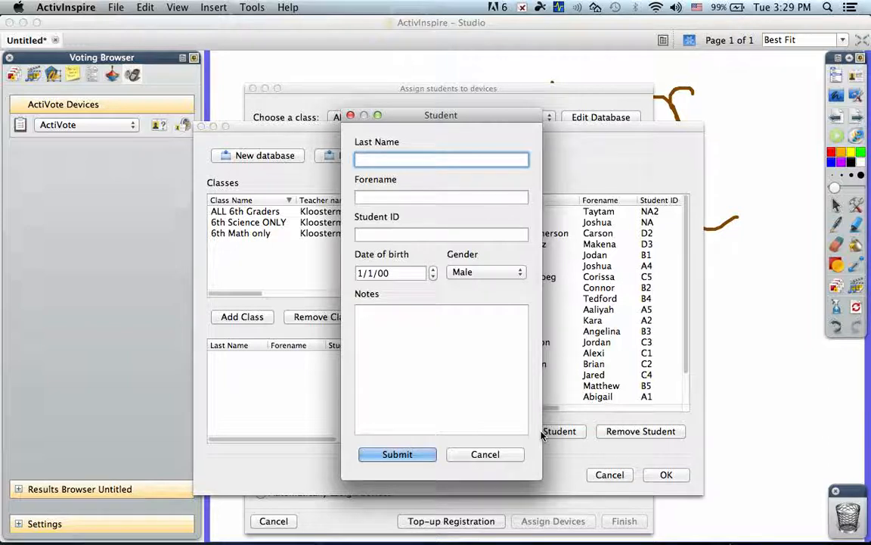
pyautogui.press('Tab')
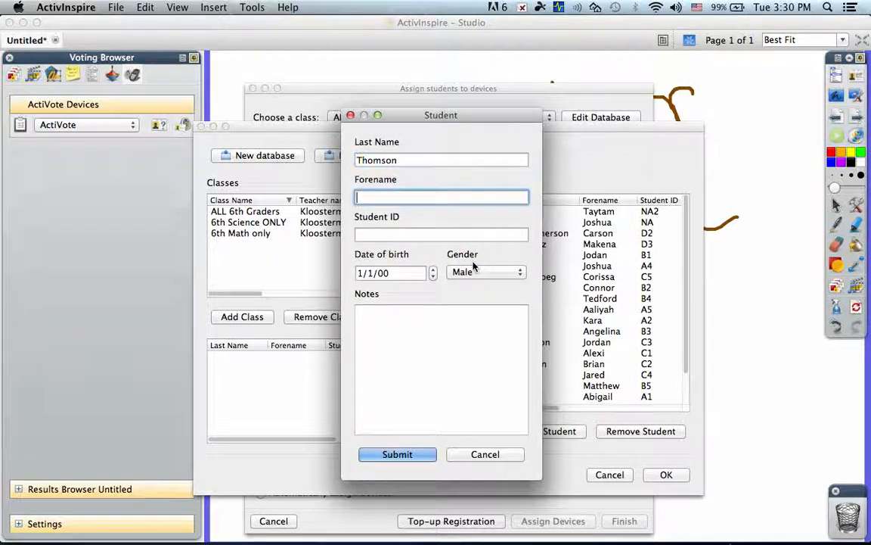
# Enter the second student's forename and student ID, then submit the record.
pyautogui.press('Tab')
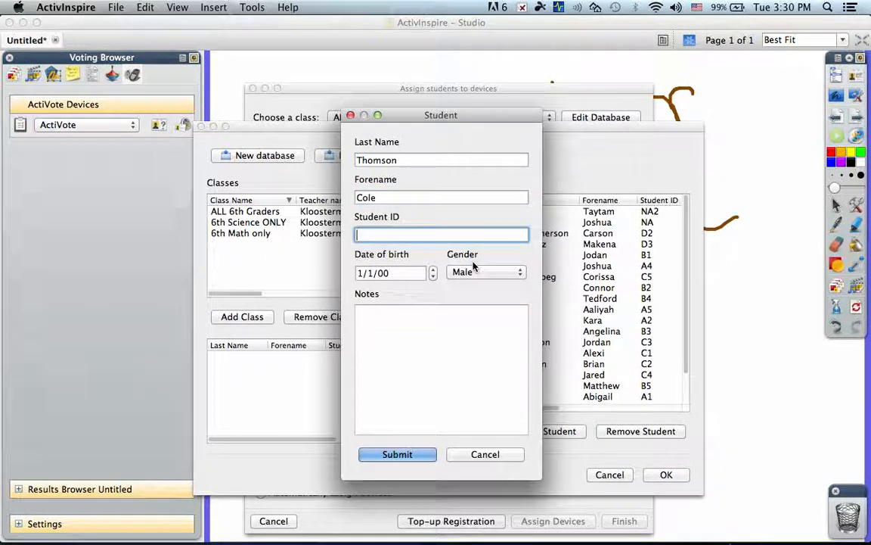
pyautogui.write('NA4')
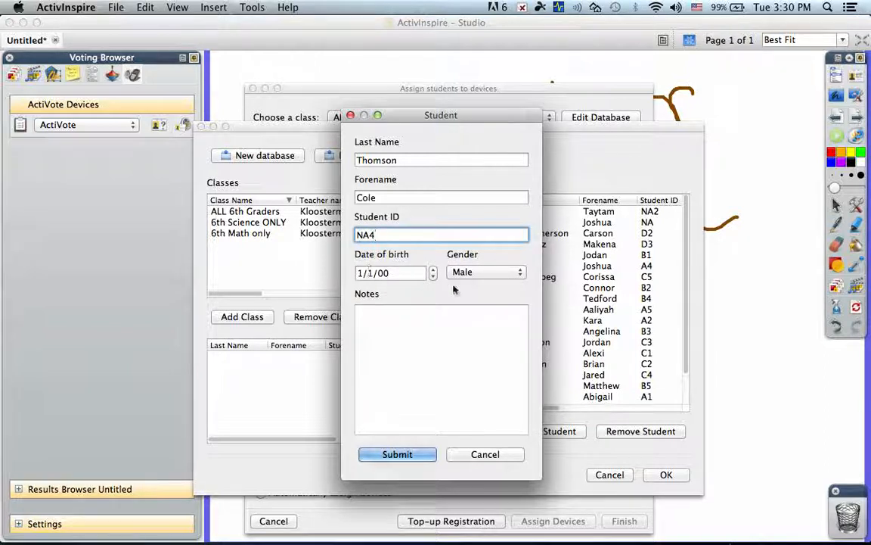
pyautogui.click(402, 454)
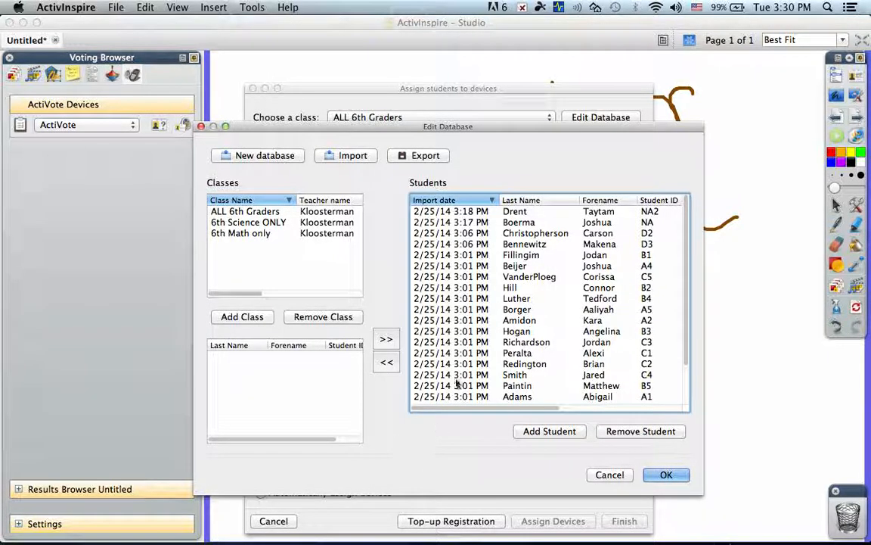
# Add the two newly created students to the ALL 6th Graders class.
pyautogui.scroll(-2, 534, 239)
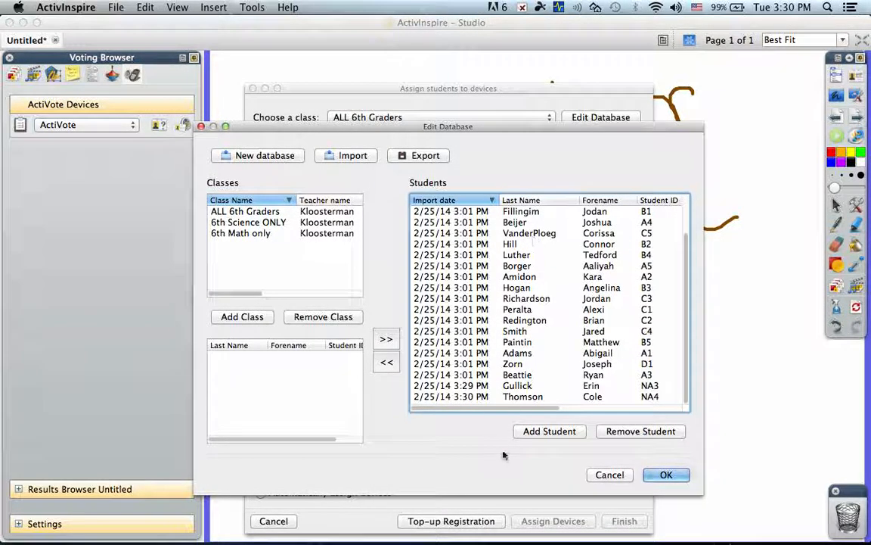
pyautogui.scroll(2, 513, 352)
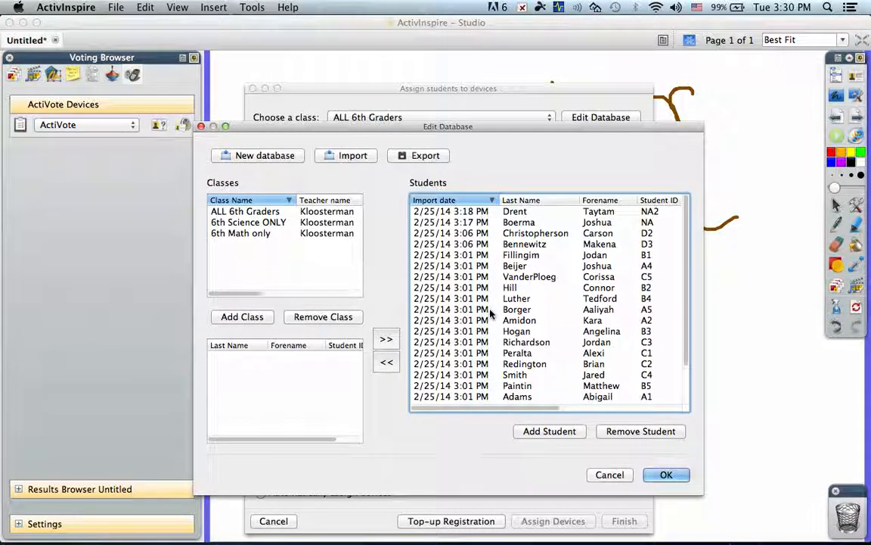
pyautogui.hscroll(1, 490, 311)
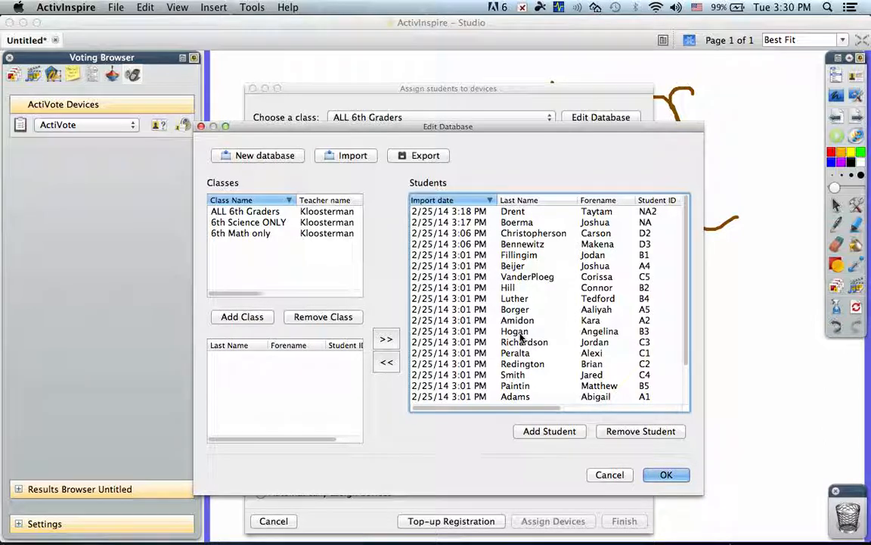
pyautogui.click(224, 211)
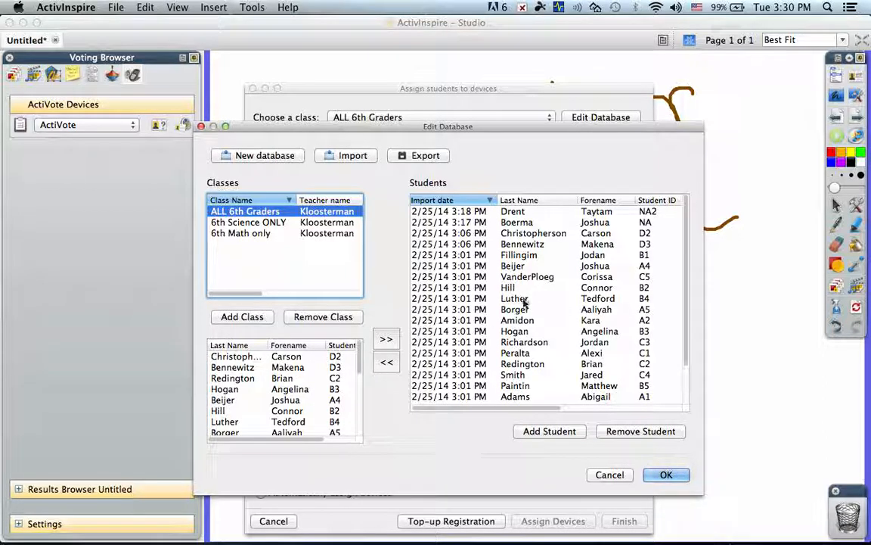
pyautogui.moveTo(689, 322); pyautogui.dragTo(685, 389)
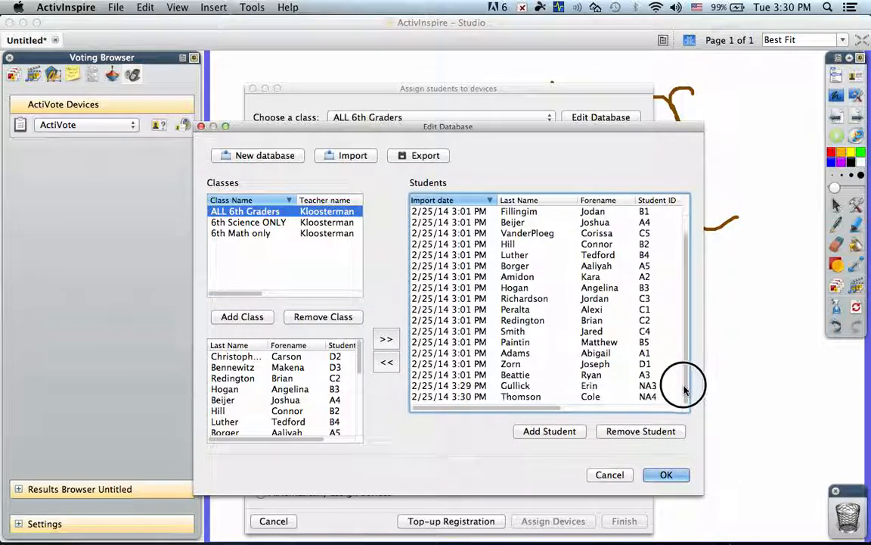
pyautogui.click(463, 386)
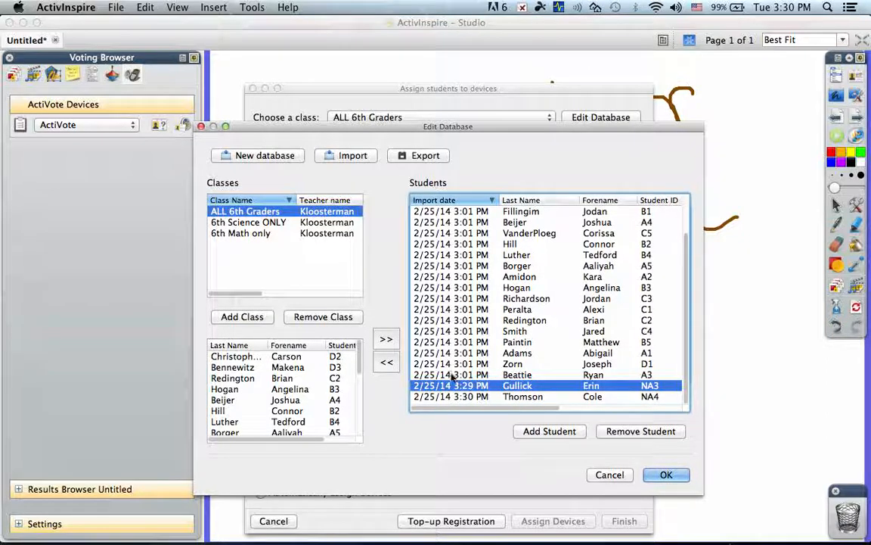
pyautogui.keyDown('shift'); pyautogui.click(451, 397); pyautogui.keyUp('shift')
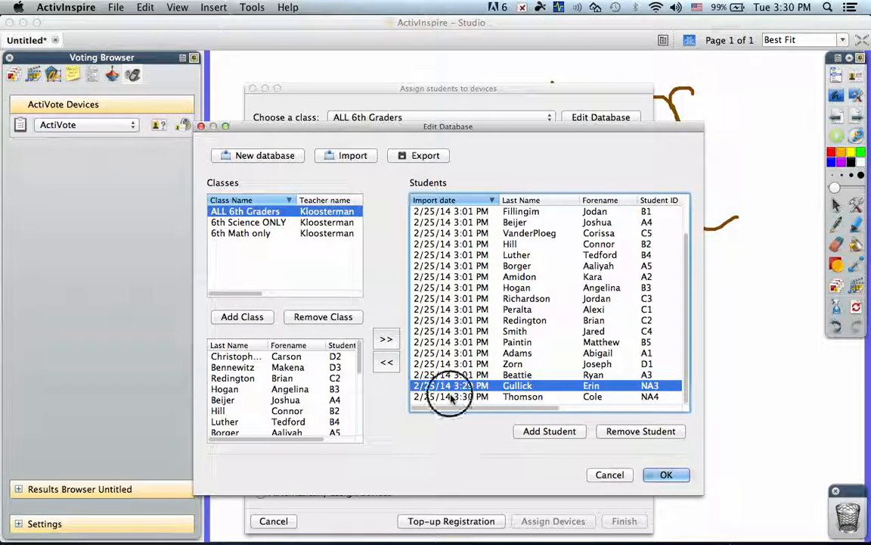
pyautogui.click(386, 338)
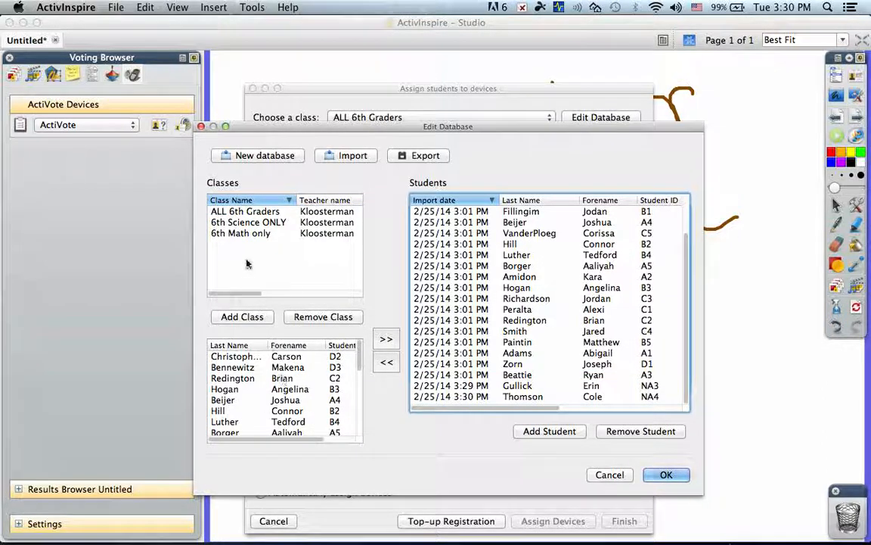
# Review the student lists of the ALL 6th Graders and 6th Science ONLY classes.
pyautogui.click(239, 214)
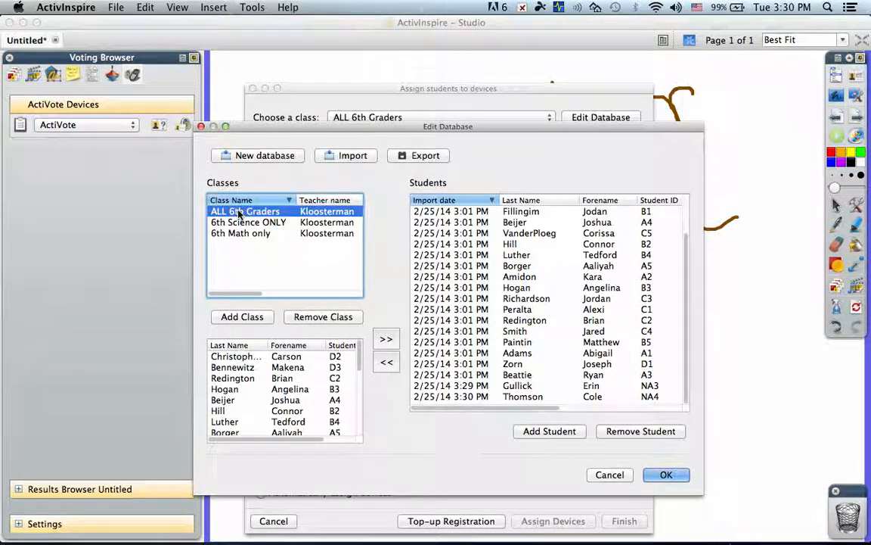
pyautogui.scroll(-5, 263, 380)
pyautogui.scroll(-2, 263, 380)
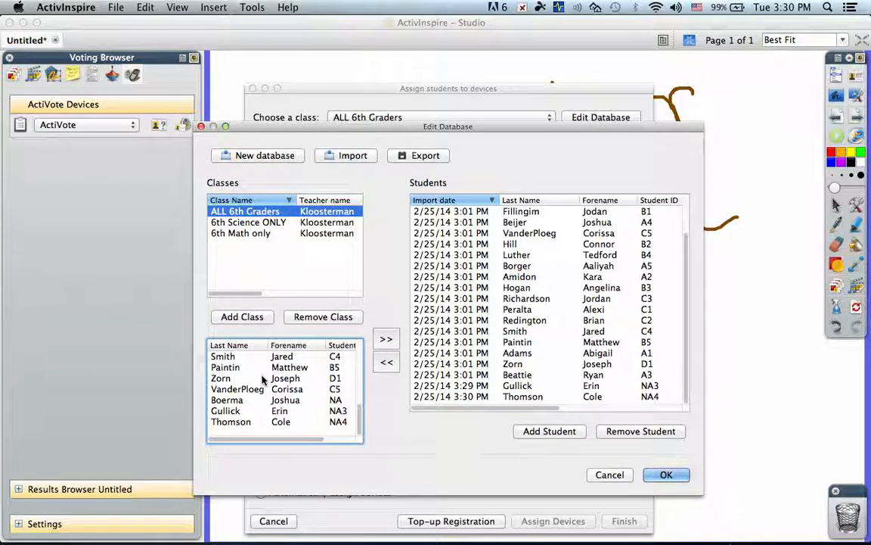
pyautogui.click(246, 222)
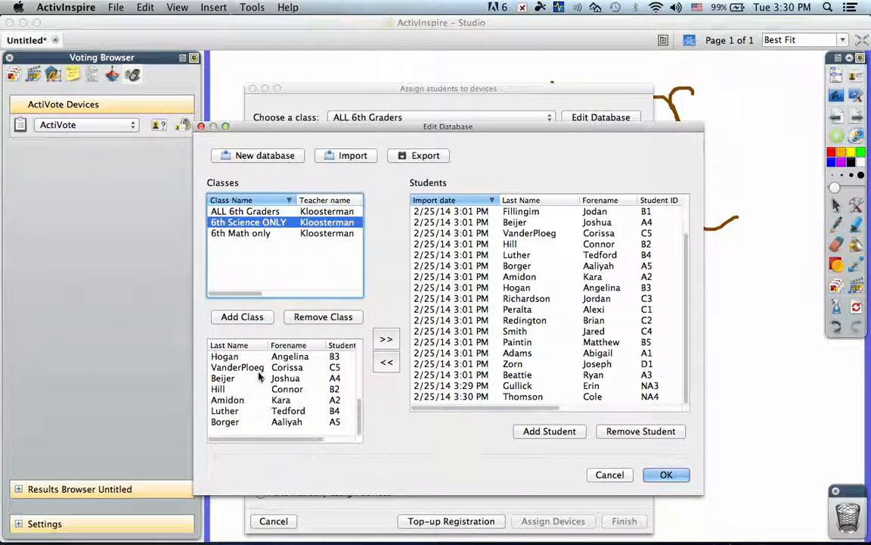
pyautogui.scroll(5, 259, 376)
pyautogui.scroll(-2, 258, 376)
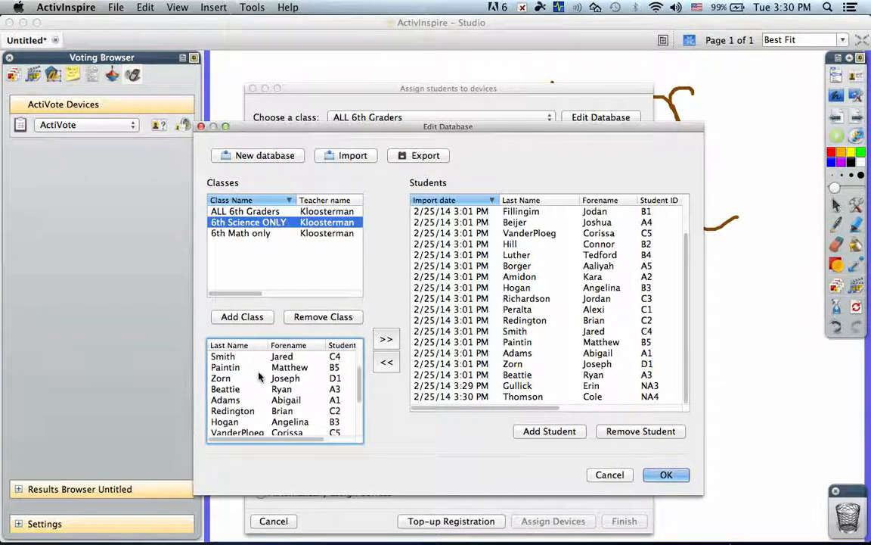
pyautogui.scroll(3, 259, 376)
pyautogui.scroll(-3, 259, 376)
pyautogui.scroll(-2, 259, 376)
pyautogui.scroll(4, 258, 376)
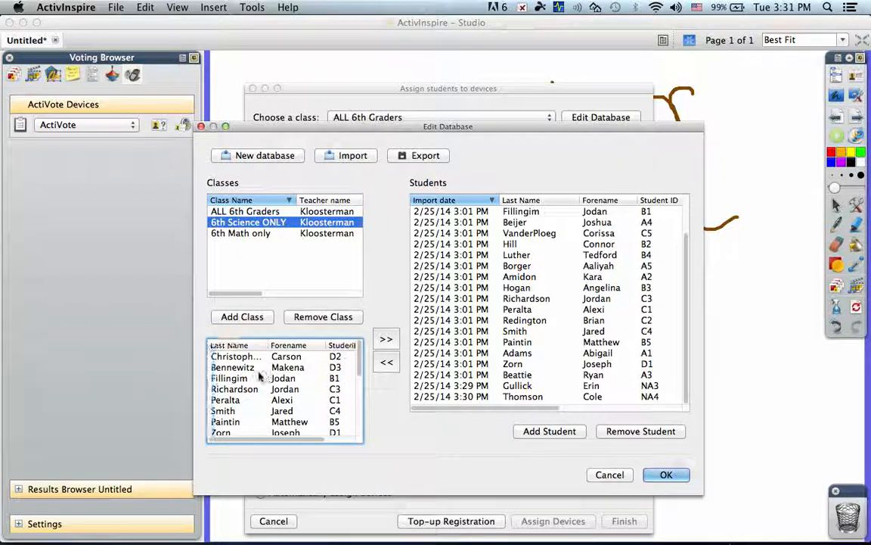
# Scroll through the 6th Science ONLY class members and select the 6th Math only class.
pyautogui.scroll(-4, 259, 376)
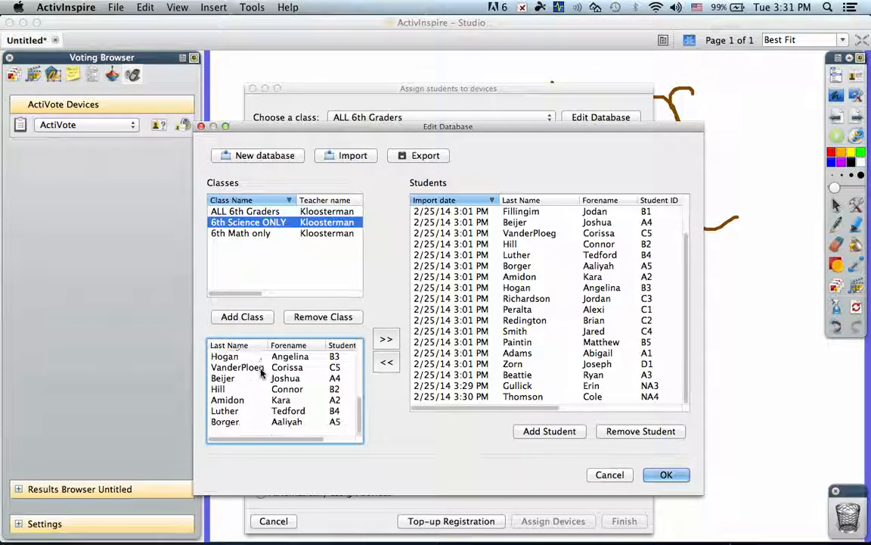
pyautogui.click(243, 233)
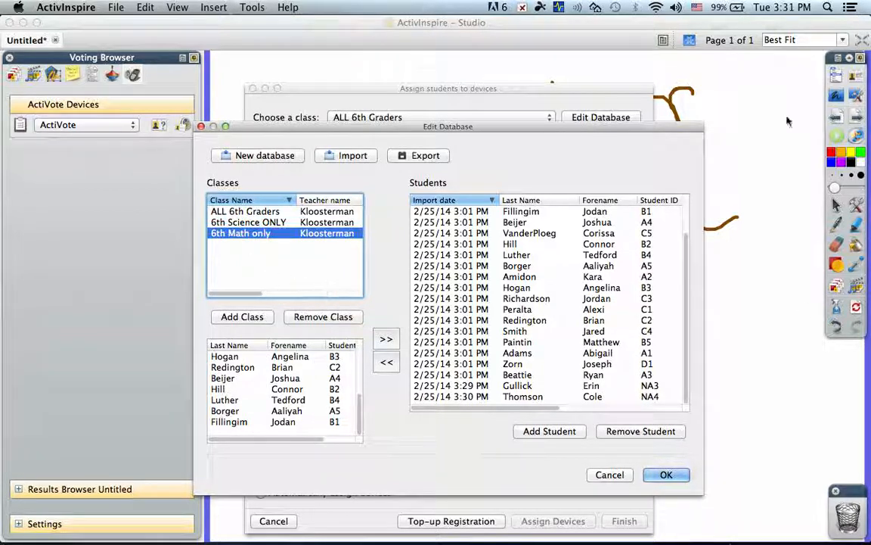
# Export the learner database under the file name ALL 6th Grade, then close the database editor with OK.
pyautogui.click(418, 156)
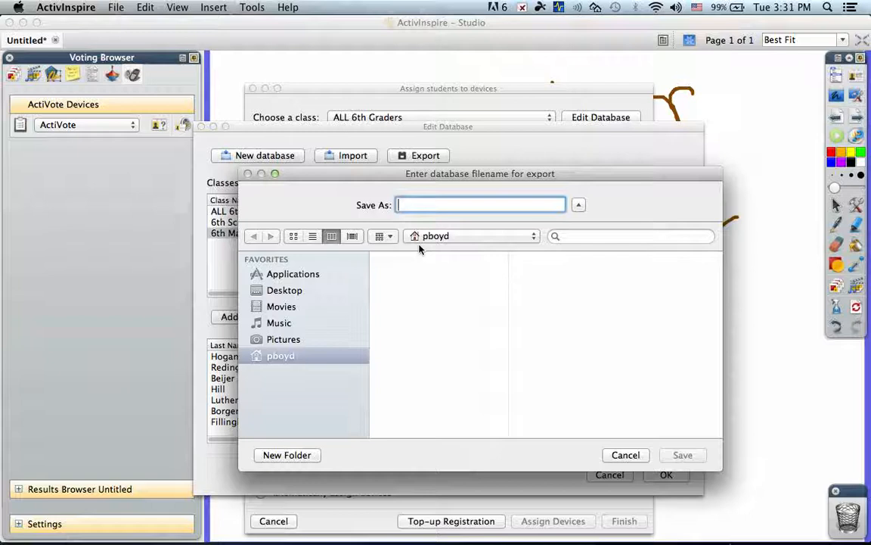
pyautogui.write('A')
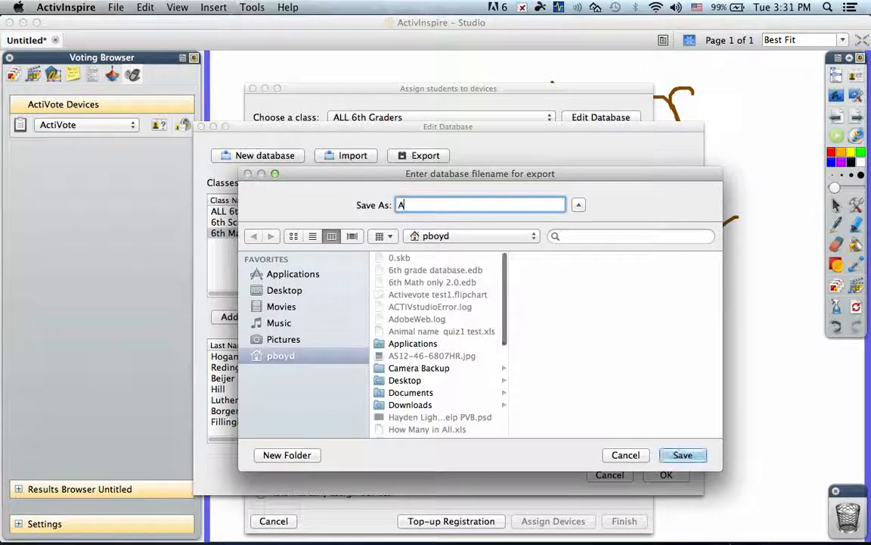
pyautogui.write('LL')
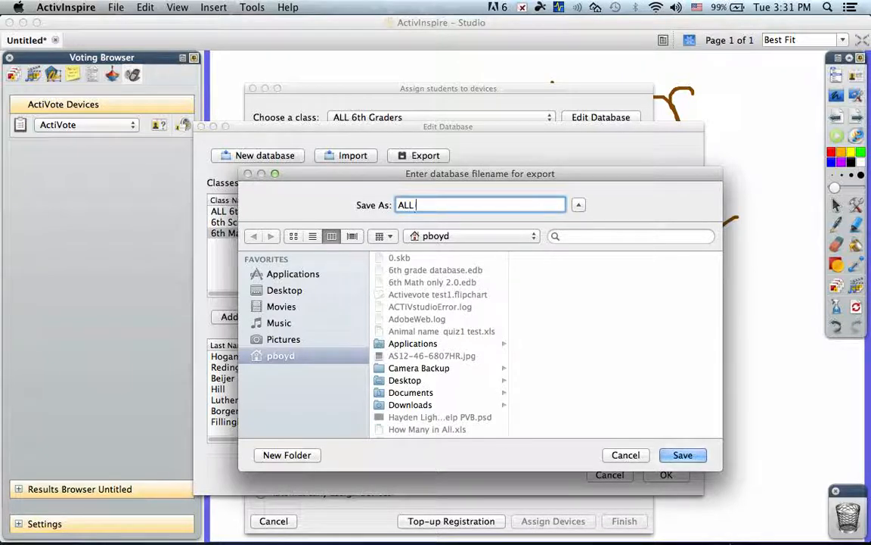
pyautogui.write(' 6th Grade')
pyautogui.click(690, 458)
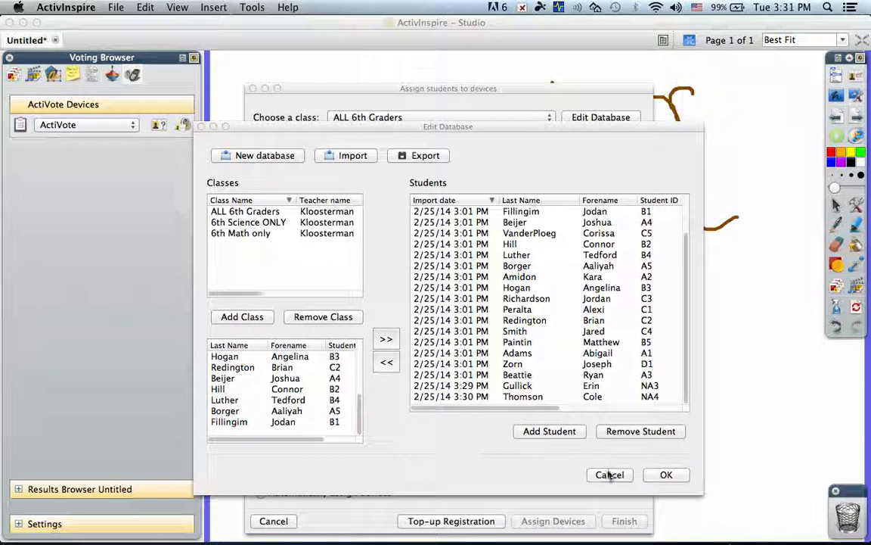
pyautogui.click(667, 473)
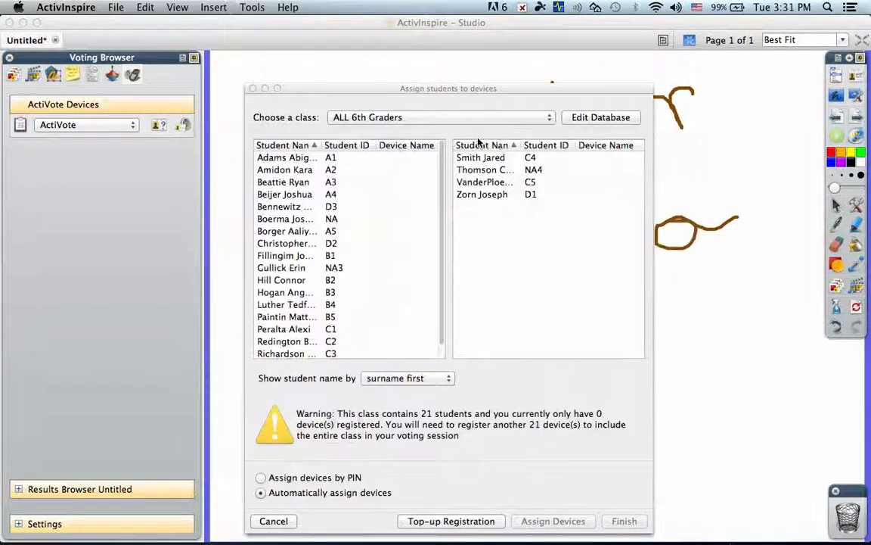
# Switch between the 6th Science ONLY, ALL 6th Graders and 6th Math only classes to review their student lists.
pyautogui.click(340, 113)
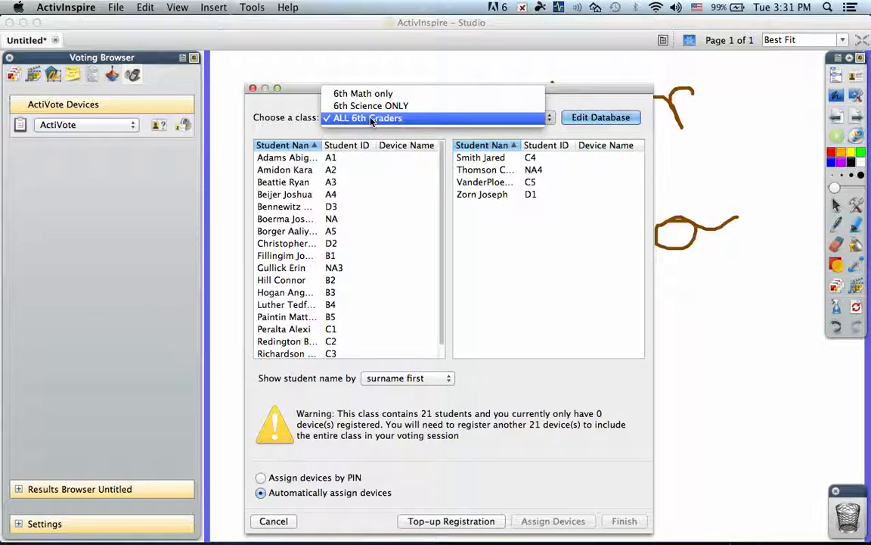
pyautogui.click(363, 106)
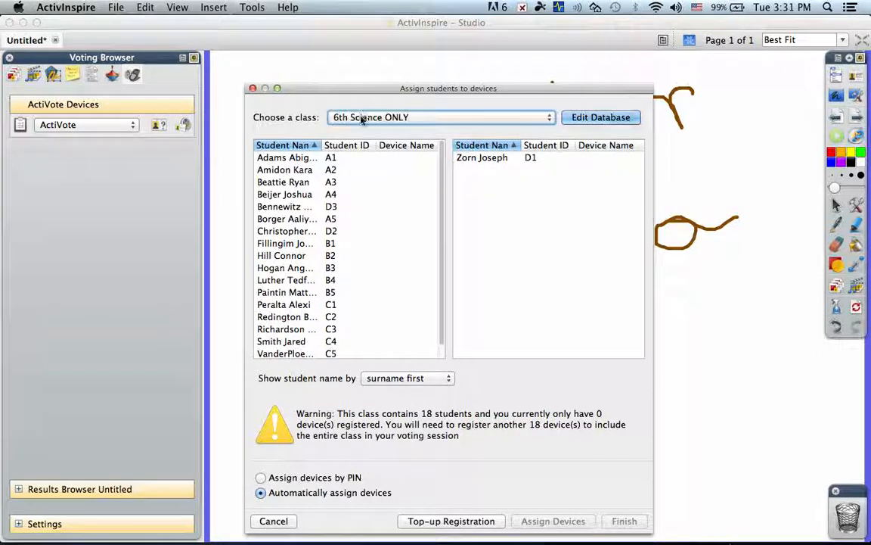
pyautogui.click(361, 119)
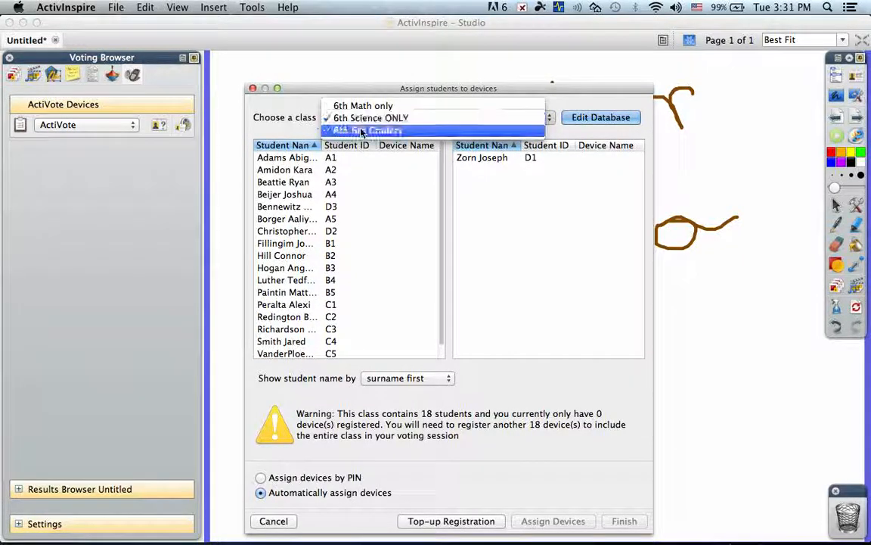
pyautogui.click(361, 131)
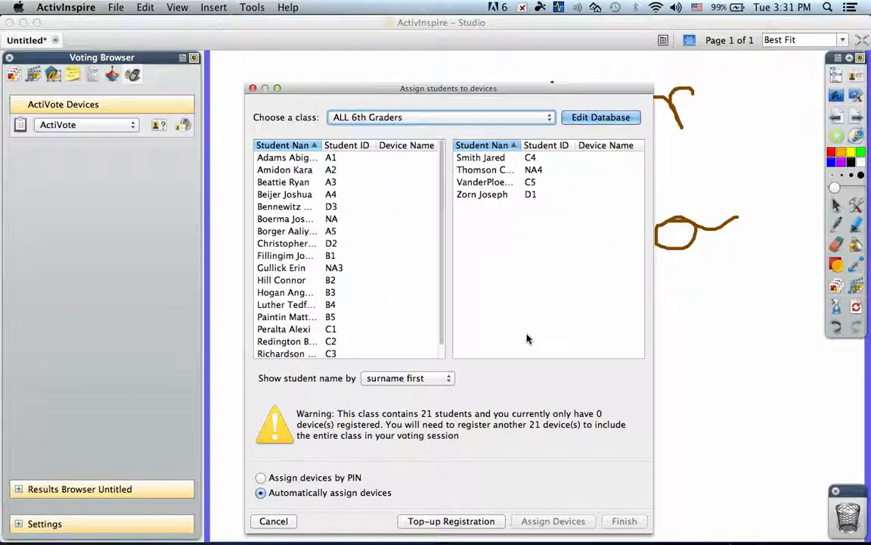
pyautogui.click(353, 118)
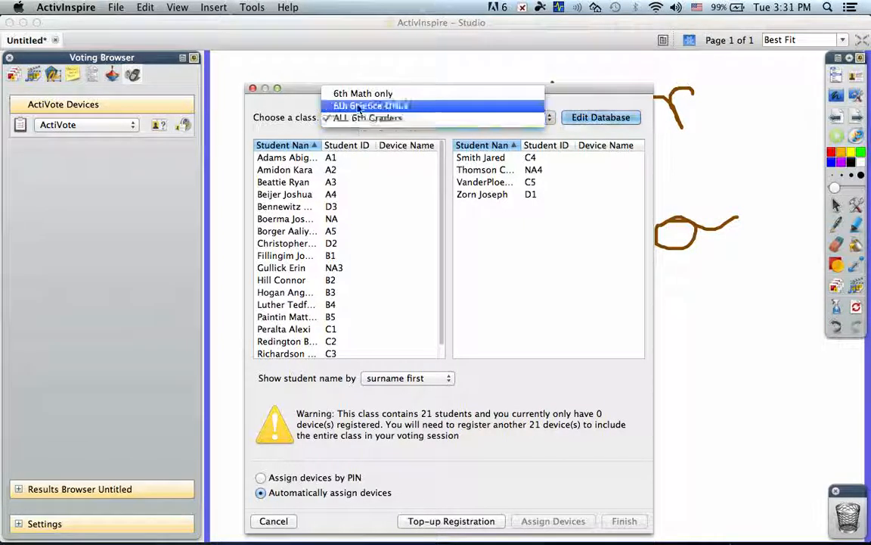
pyautogui.click(360, 96)
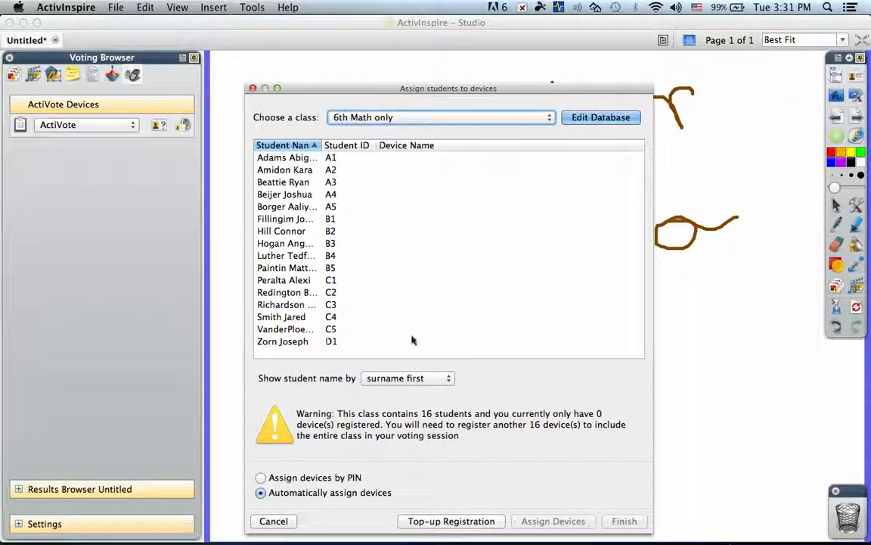